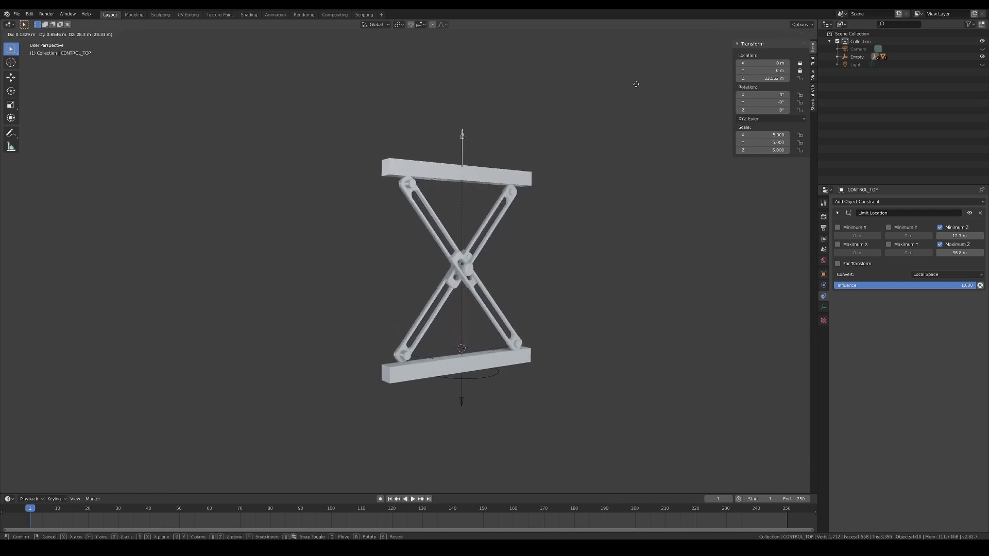
Step: Test the finished scissor lift by moving CONTROL_TOP vertically
{"action": "left_click", "coordinate": [612, 263]}
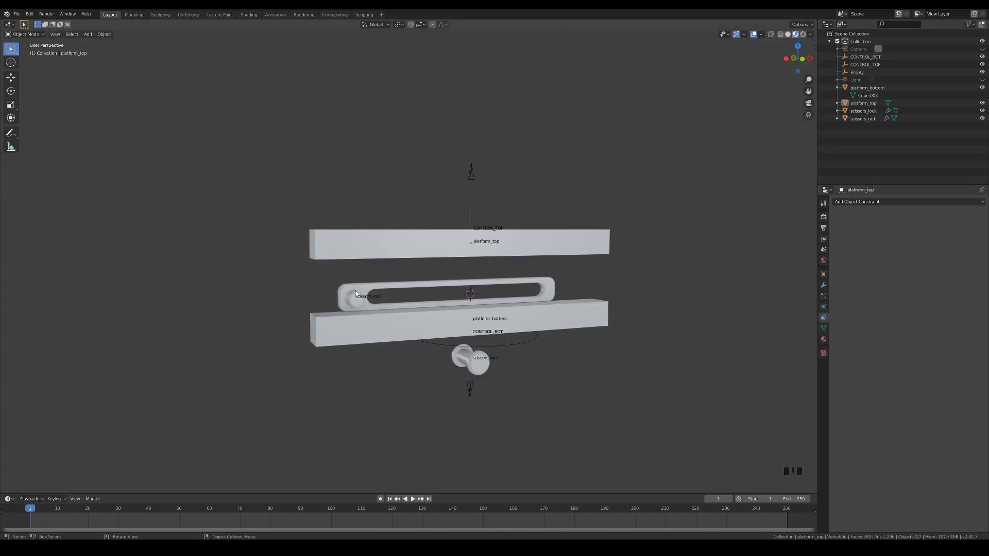
Step: Isolate scissors_rod, try rotating it in front view, and inspect it from above
{"action": "left_click", "coordinate": [356, 292]}
{"action": "key", "text": "KP_Divide"}
{"action": "middle_click_drag", "start_coordinate": [689, 293], "coordinate": [637, 338]}
{"action": "key", "text": "KP_1"}
{"action": "key", "text": "r"}
{"action": "right_click", "coordinate": [535, 331]}
{"action": "key", "text": "KP_7"}
Step: Duplicate scissors_rod in place and rotate the copy in top view
{"action": "left_click", "coordinate": [540, 327]}
{"action": "left_click", "coordinate": [535, 259]}
{"action": "key", "text": "shift+d"}
{"action": "right_click", "coordinate": [598, 178]}
{"action": "key", "text": "r"}
{"action": "left_click", "coordinate": [171, 285]}
Step: Shift the rotated rod copy along the X axis and leave the isolated view
{"action": "key", "text": "g"}
{"action": "key", "text": "x"}
{"action": "left_click", "coordinate": [582, 284]}
{"action": "left_click", "coordinate": [547, 345]}
{"action": "middle_click_drag", "start_coordinate": [543, 357], "coordinate": [548, 310]}
{"action": "scroll", "coordinate": [542, 299], "scroll_direction": "down", "scroll_amount": 1}
{"action": "key", "text": "KP_Divide"}
Step: Check scissors_lock and the other lift parts by trying to move each one individually
{"action": "left_click", "coordinate": [480, 369]}
{"action": "key", "text": "g"}
{"action": "right_click", "coordinate": [505, 386]}
{"action": "left_click", "coordinate": [518, 258]}
{"action": "key", "text": "g"}
{"action": "right_click", "coordinate": [534, 336]}
{"action": "left_click", "coordinate": [548, 322]}
{"action": "key", "text": "g"}
{"action": "right_click", "coordinate": [544, 323]}
{"action": "left_click", "coordinate": [721, 342]}
Step: Move the duplicated scissor rod along the Z axis and parent it to platform_top
{"action": "left_click", "coordinate": [564, 282]}
{"action": "key", "text": "g"}
{"action": "key", "text": "z"}
{"action": "left_click", "coordinate": [566, 263]}
{"action": "middle_click_drag", "start_coordinate": [625, 287], "coordinate": [599, 240]}
{"action": "left_click", "coordinate": [598, 240], "text": "shift"}
{"action": "key", "text": "ctrl+p"}
{"action": "left_click", "coordinate": [600, 240]}
Step: Parent the original scissors_rod to platform_bottom and test the link by trying a move
{"action": "left_click", "coordinate": [541, 301]}
{"action": "left_click", "coordinate": [572, 322], "text": "shift"}
{"action": "key", "text": "ctrl+p"}
{"action": "left_click", "coordinate": [565, 320]}
{"action": "key", "text": "g"}
{"action": "right_click", "coordinate": [553, 334]}
Step: Parent platform_bottom to CONTROL_BOT and try moving the control
{"action": "left_click", "coordinate": [454, 397], "text": "shift"}
{"action": "key", "text": "ctrl+p"}
{"action": "left_click", "coordinate": [455, 396]}
{"action": "key", "text": "g"}
Step: Parent platform_top to CONTROL_TOP and test the link by trying to move the control
{"action": "left_click", "coordinate": [601, 250]}
{"action": "left_click", "coordinate": [456, 174], "text": "shift"}
{"action": "key", "text": "ctrl+p"}
{"action": "left_click", "coordinate": [455, 173]}
{"action": "left_click", "coordinate": [458, 170]}
{"action": "key", "text": "g"}
{"action": "right_click", "coordinate": [490, 210]}
Step: Parent the top and bottom controls to the Empty and try moving the Empty to check the hierarchy
{"action": "left_click", "coordinate": [460, 407], "text": "shift"}
{"action": "middle_click_drag", "start_coordinate": [475, 397], "coordinate": [516, 345]}
{"action": "left_click", "coordinate": [520, 347], "text": "shift"}
{"action": "left_click", "coordinate": [522, 345], "text": "shift"}
{"action": "left_click", "coordinate": [523, 345], "text": "shift"}
{"action": "key", "text": "ctrl+p"}
{"action": "left_click", "coordinate": [539, 370]}
{"action": "left_click", "coordinate": [549, 342]}
{"action": "left_click", "coordinate": [525, 346]}
{"action": "key", "text": "g"}
{"action": "right_click", "coordinate": [462, 400]}
Step: Add an object constraint to scissors_rod, target the opposite rod, and choose the constraint axis
{"action": "left_click", "coordinate": [342, 290]}
{"action": "left_click", "coordinate": [881, 204]}
{"action": "left_click", "coordinate": [929, 254]}
{"action": "left_click", "coordinate": [981, 228]}
{"action": "left_click", "coordinate": [580, 265]}
{"action": "left_click", "coordinate": [868, 250]}
Step: Add an object constraint to the duplicated rod and target the original scissors_rod
{"action": "left_click", "coordinate": [581, 277]}
{"action": "left_click", "coordinate": [868, 202]}
{"action": "left_click", "coordinate": [905, 253]}
{"action": "left_click", "coordinate": [980, 227]}
Step: Change the axis of the scissors_rod constraint and test it by trying to move CONTROL_TOP
{"action": "left_click", "coordinate": [343, 291]}
{"action": "left_click", "coordinate": [862, 250]}
{"action": "left_click", "coordinate": [465, 178]}
{"action": "key", "text": "g"}
{"action": "right_click", "coordinate": [504, 135]}
Step: Check both scissor rods and test their response again with a trial move of CONTROL_TOP
{"action": "left_click", "coordinate": [387, 269]}
{"action": "left_click", "coordinate": [445, 275], "text": "shift"}
{"action": "left_click", "coordinate": [466, 176]}
{"action": "key", "text": "g"}
{"action": "right_click", "coordinate": [432, 267]}
Step: Duplicate the pair of scissor rods in place and rotate the copies in top view using a different pivot point
{"action": "left_click", "coordinate": [449, 279]}
{"action": "key", "text": "KP_7"}
{"action": "key", "text": "z"}
{"action": "key", "text": "shift+d"}
{"action": "right_click", "coordinate": [484, 112]}
{"action": "left_click", "coordinate": [399, 24]}
{"action": "left_click", "coordinate": [413, 41]}
{"action": "key", "text": "r"}
{"action": "left_click", "coordinate": [421, 335]}
{"action": "left_click", "coordinate": [400, 24]}
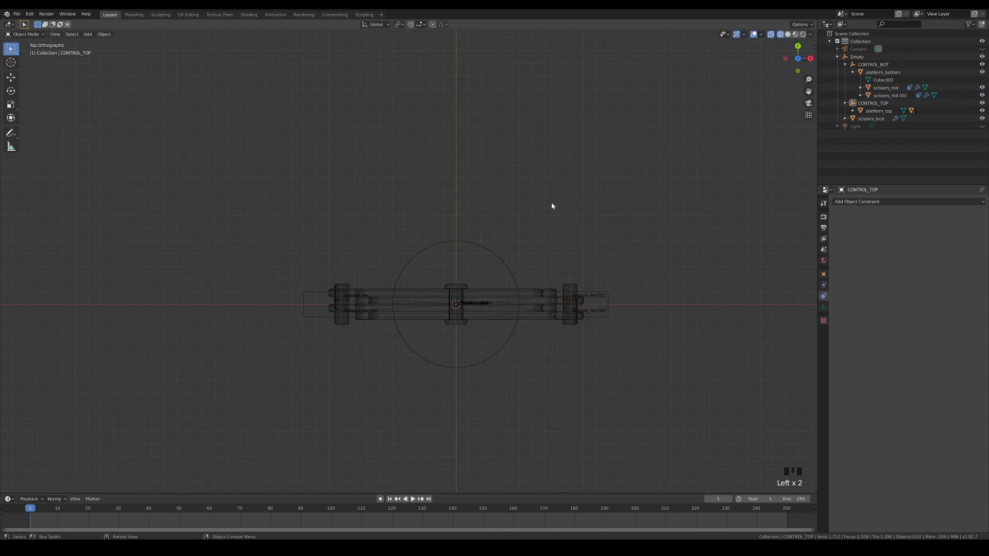